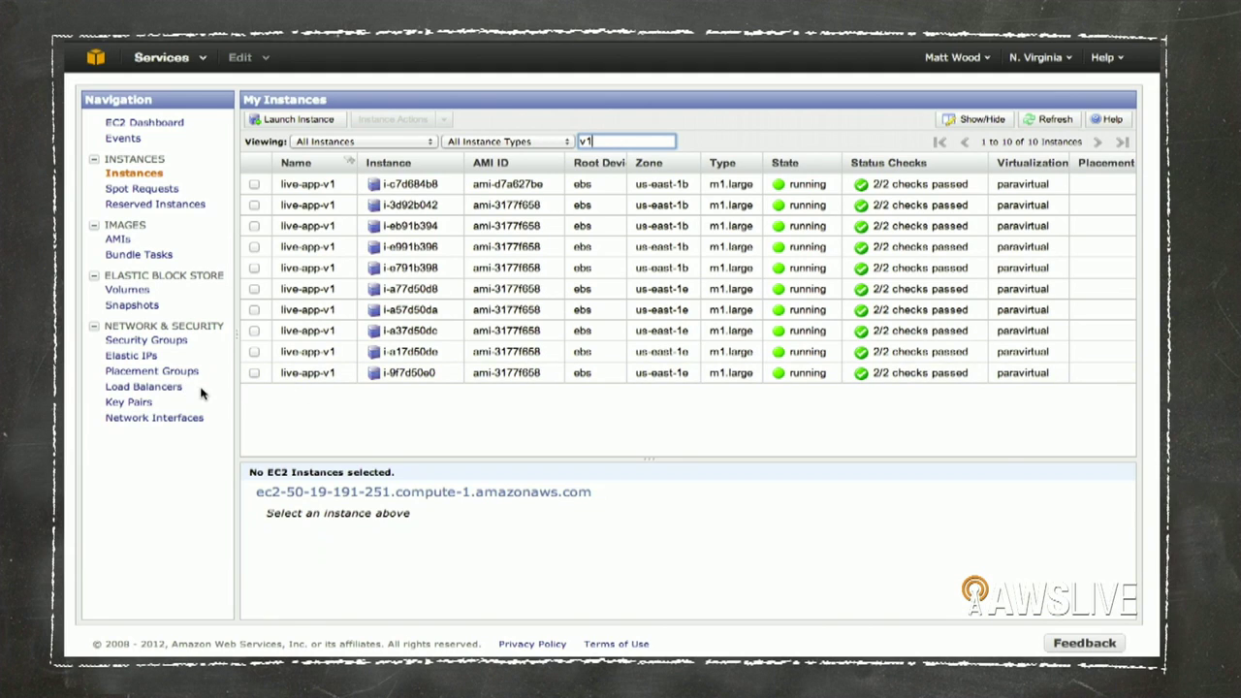
{"action": "key", "text": "XF86MonBrightnessUp"}
{"action": "key", "text": "XF86MonBrightnessUp"}
{"action": "key", "text": "XF86MonBrightnessUp"}
{"action": "key", "text": "XF86MonBrightnessUp"}
{"action": "key", "text": "XF86MonBrightnessUp"}
{"action": "key", "text": "XF86MonBrightnessUp"}
{"action": "key", "text": "XF86MonBrightnessUp"}
{"action": "key", "text": "XF86MonBrightnessUp"}
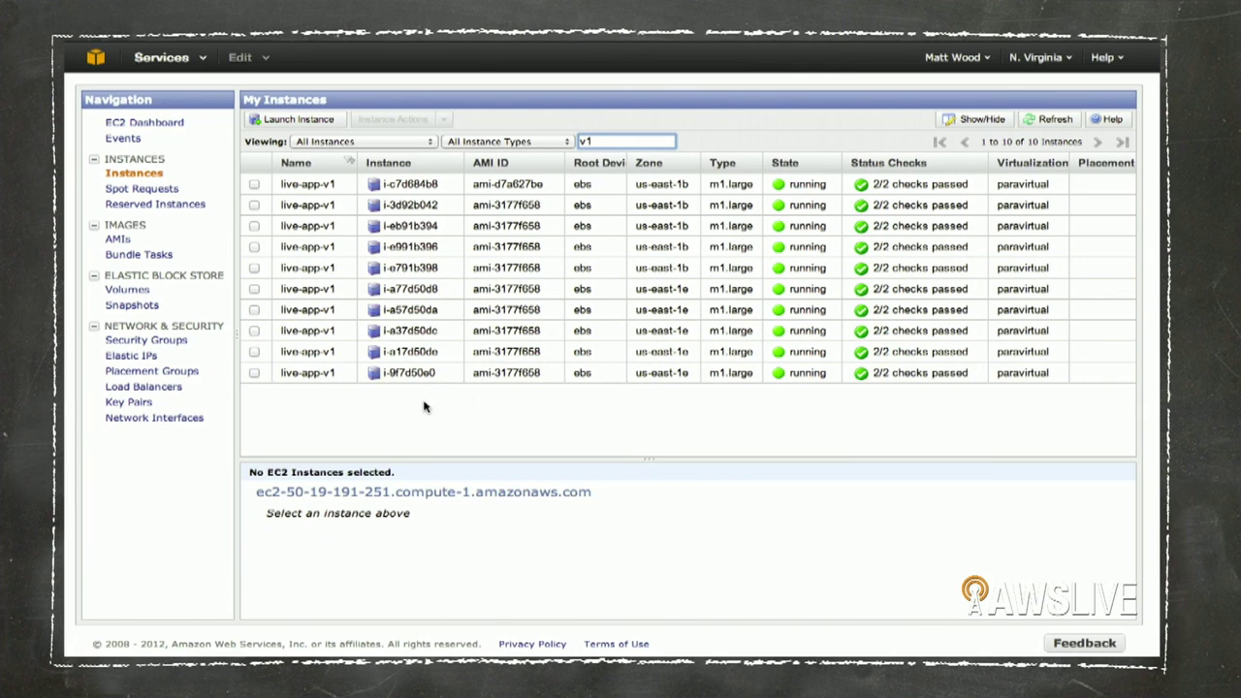
- Open the load balancers and examine the instances registered with the "continuous" load balancer in an enlarged details area
{"action": "left_click", "coordinate": [172, 388]}
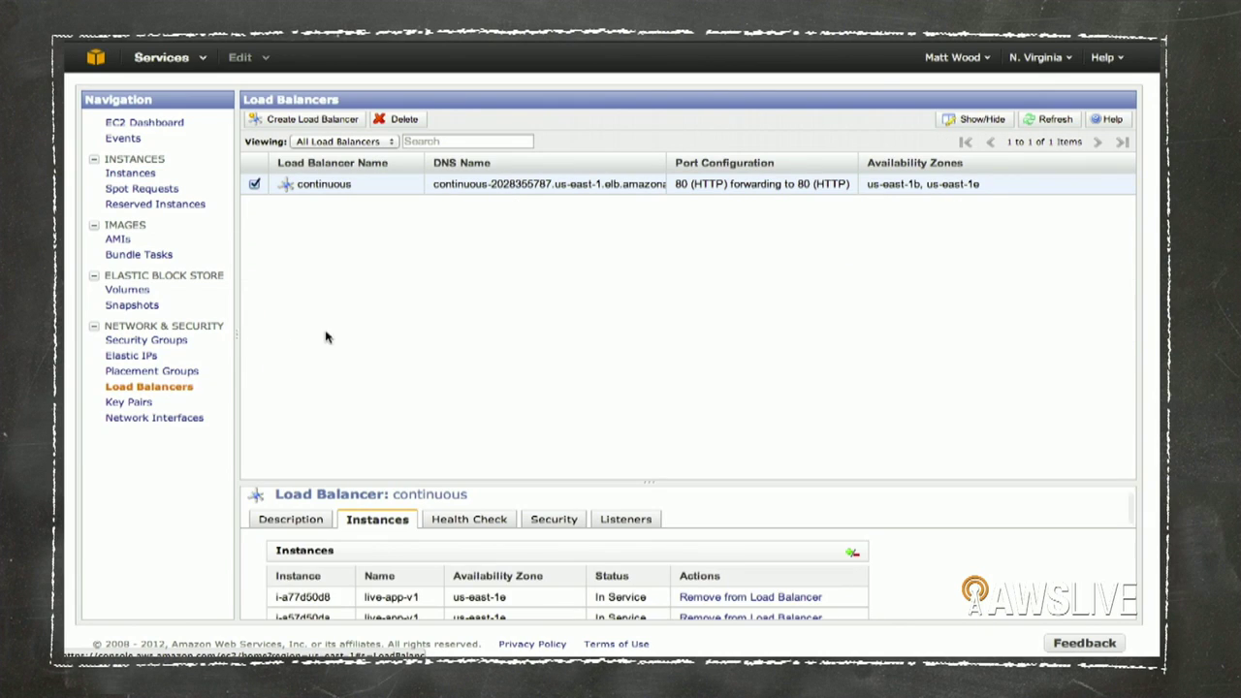
{"action": "left_click_drag", "start_coordinate": [607, 482], "coordinate": [572, 297]}
{"action": "scroll", "coordinate": [550, 480], "scroll_direction": "down", "scroll_amount": 5}
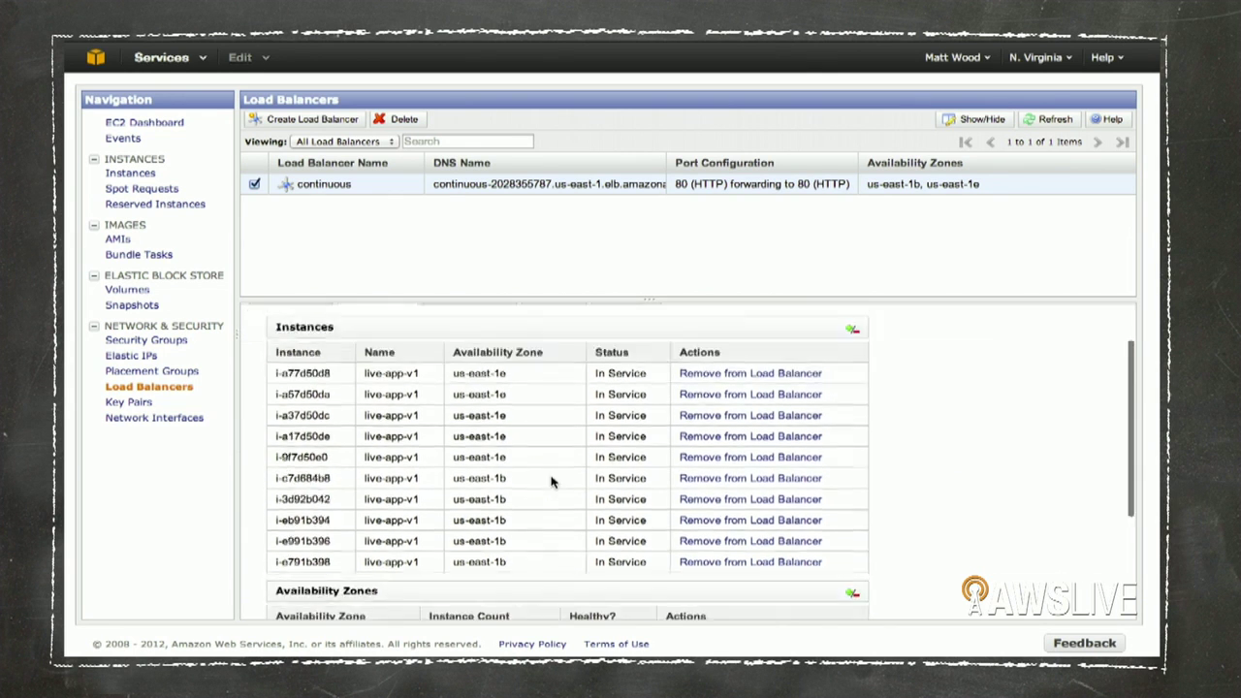
{"action": "scroll", "coordinate": [551, 482], "scroll_direction": "up", "scroll_amount": 6}
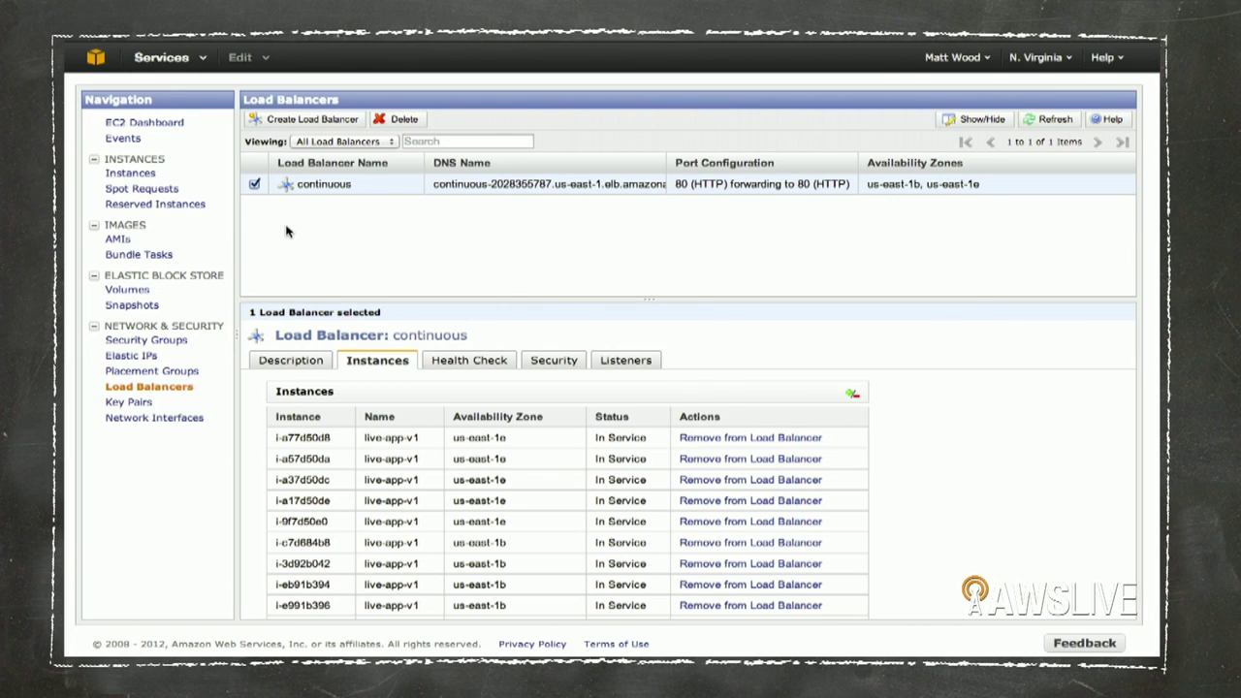
- Examine the monitoring graphs of live-app-v1 instance i-3d92b042, including the detailed Network Out graph
{"action": "left_click", "coordinate": [133, 173]}
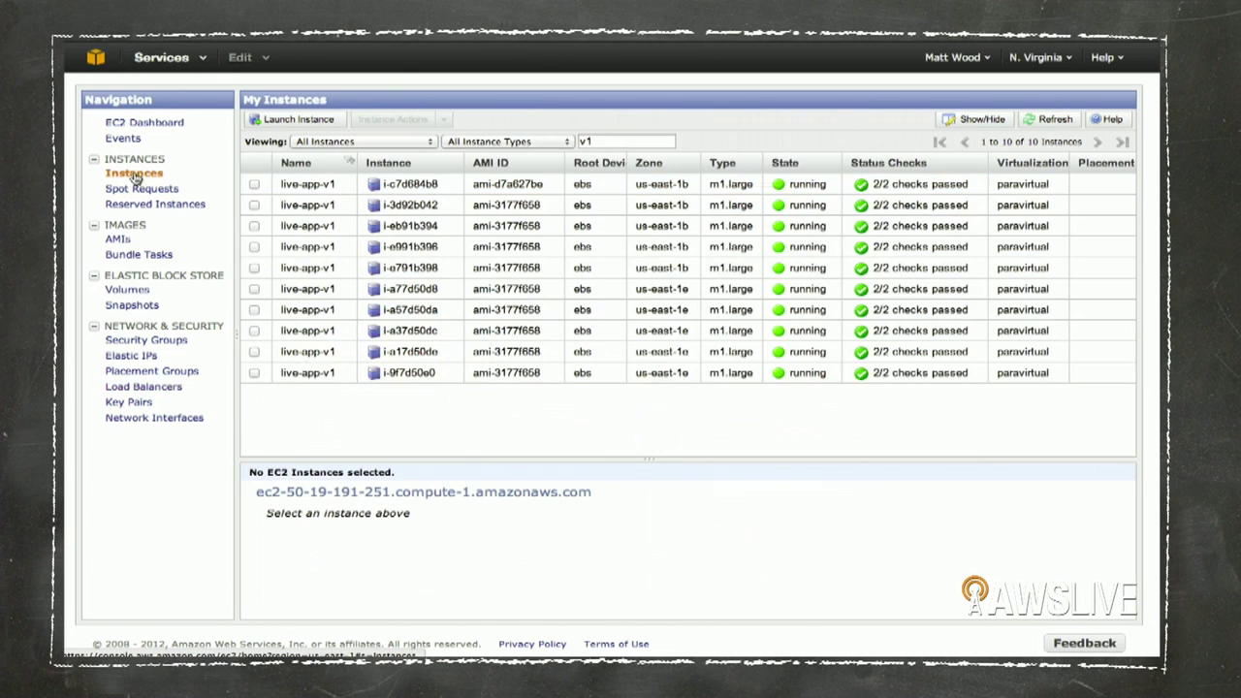
{"action": "left_click", "coordinate": [255, 206]}
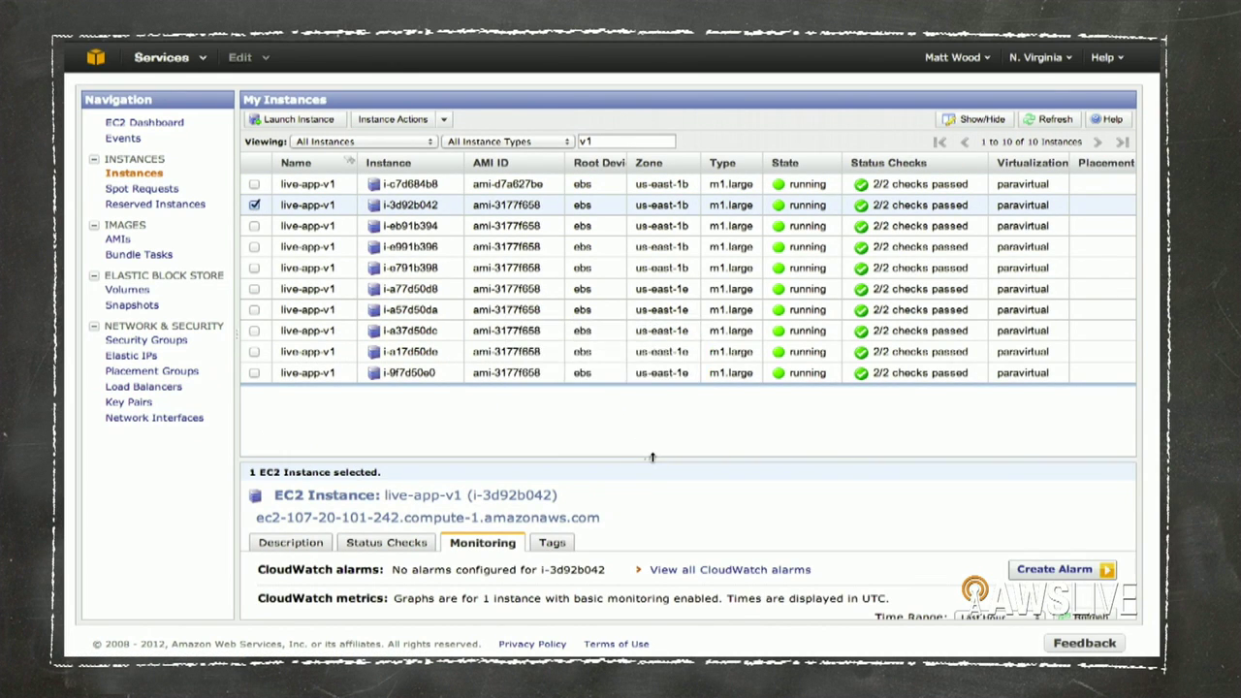
{"action": "left_click_drag", "start_coordinate": [652, 456], "coordinate": [648, 407]}
{"action": "scroll", "coordinate": [641, 514], "scroll_direction": "down", "scroll_amount": 5}
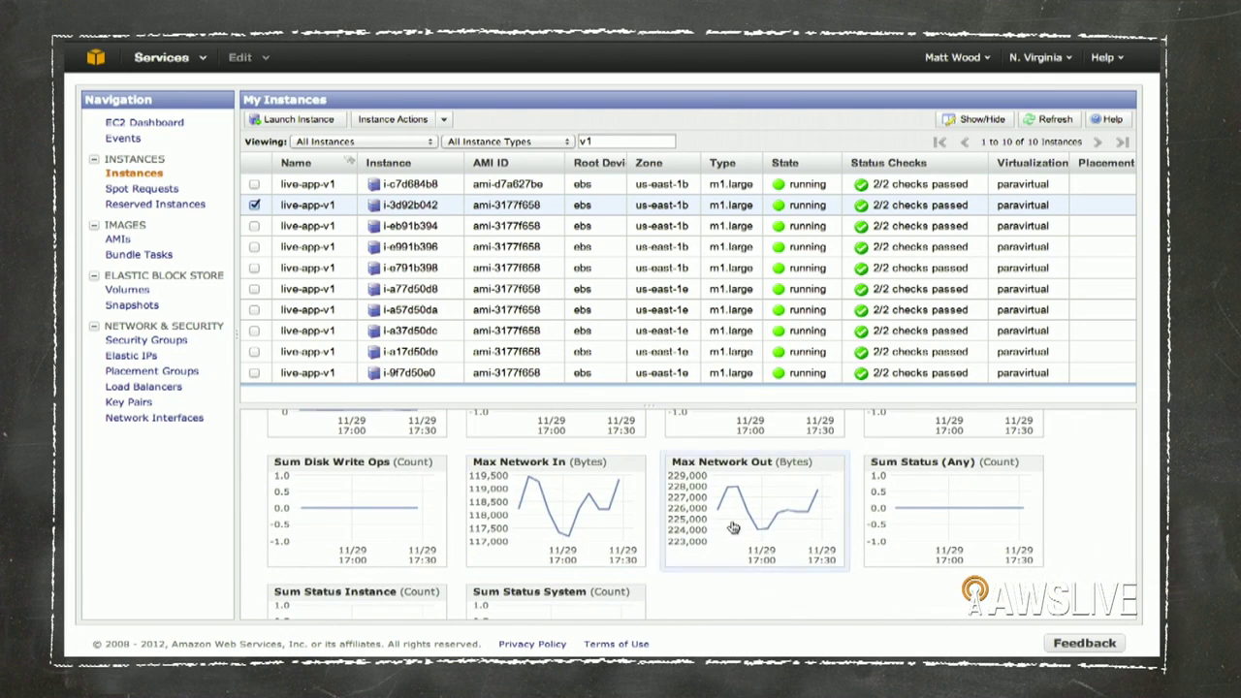
{"action": "left_click", "coordinate": [733, 527]}
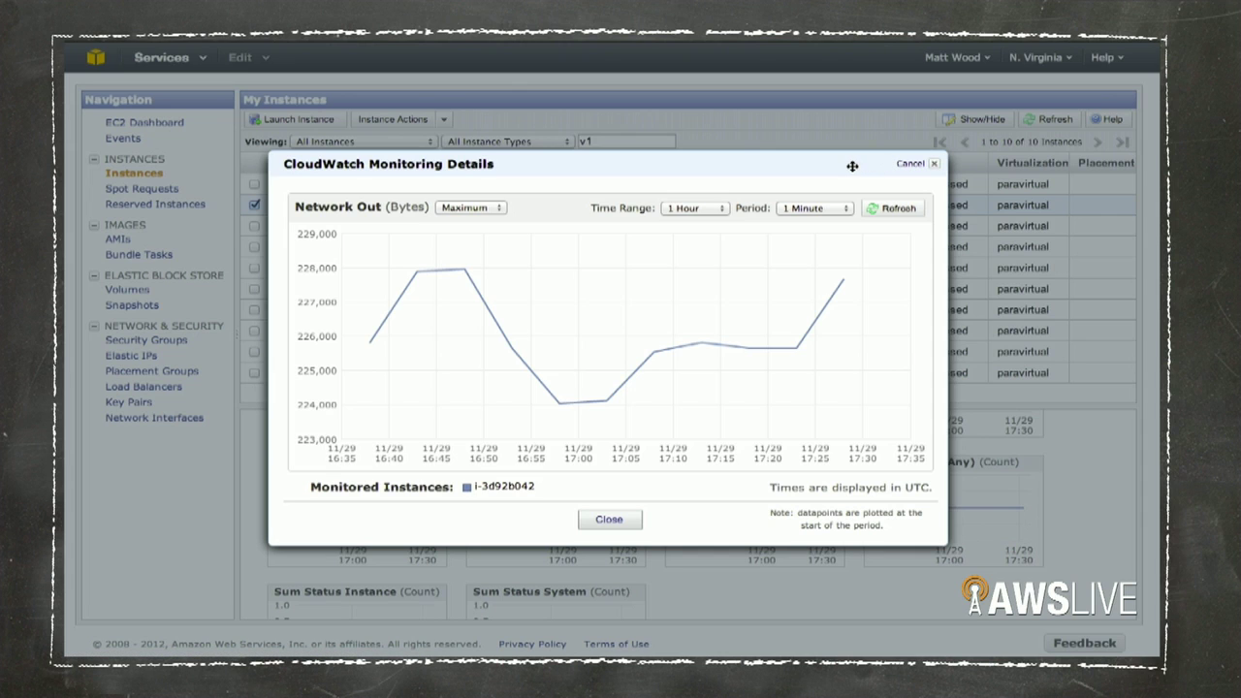
{"action": "mouse_move", "coordinate": [632, 294]}
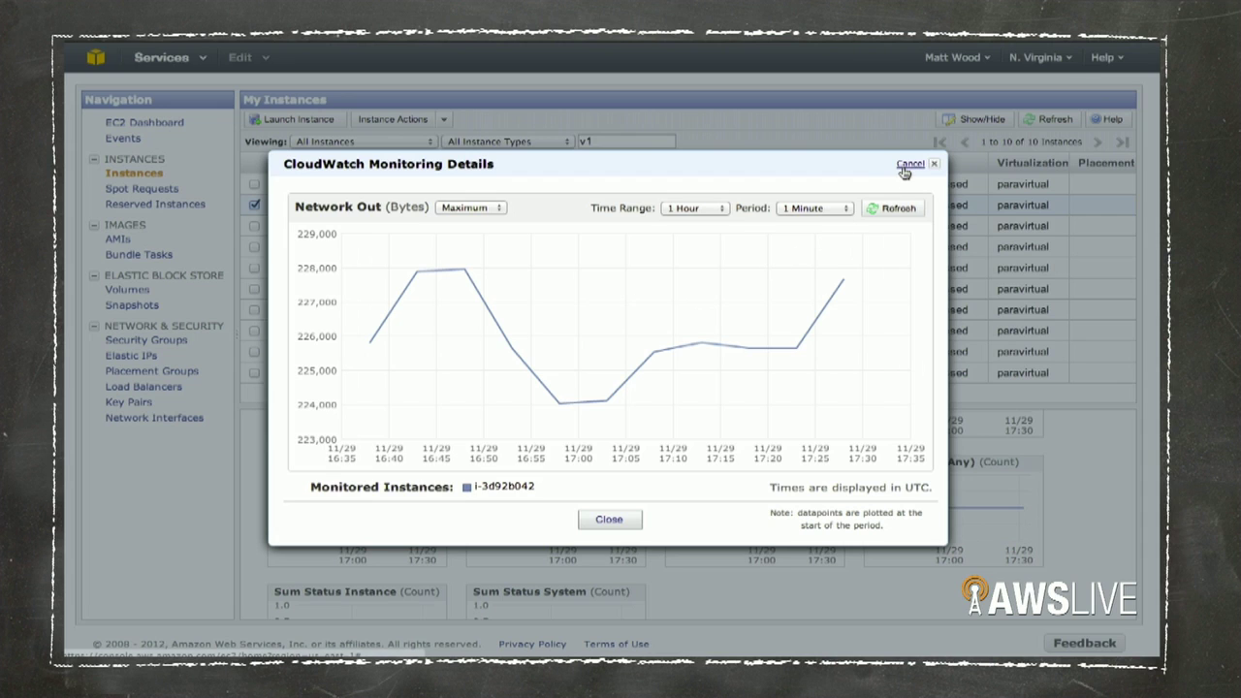
{"action": "left_click", "coordinate": [608, 520]}
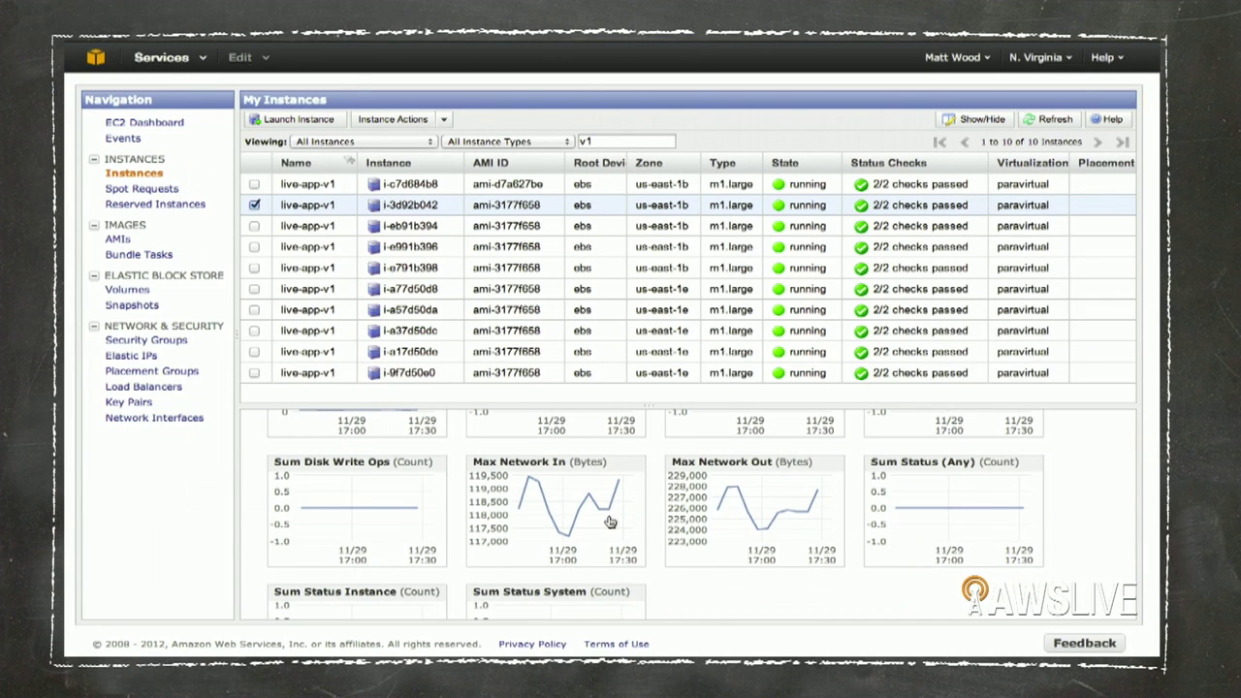
{"action": "scroll", "coordinate": [557, 512], "scroll_direction": "down", "scroll_amount": 2}
{"action": "scroll", "coordinate": [559, 513], "scroll_direction": "up", "scroll_amount": 3}
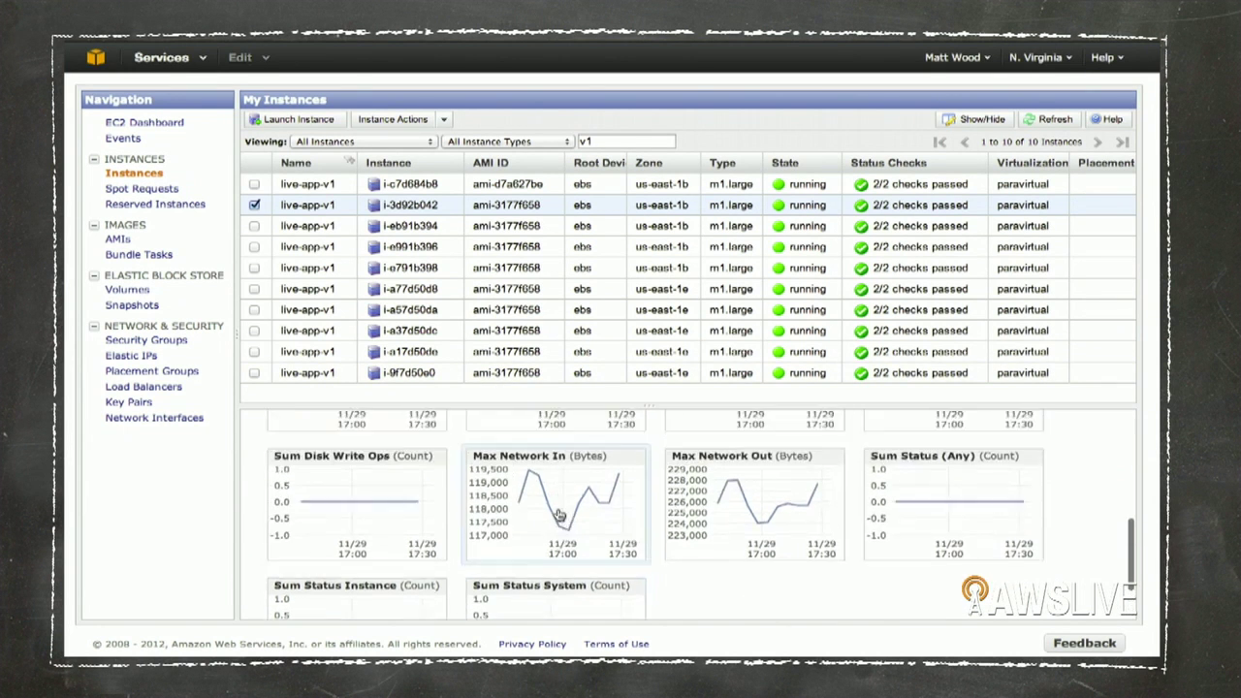
{"action": "scroll", "coordinate": [559, 514], "scroll_direction": "down", "scroll_amount": 2}
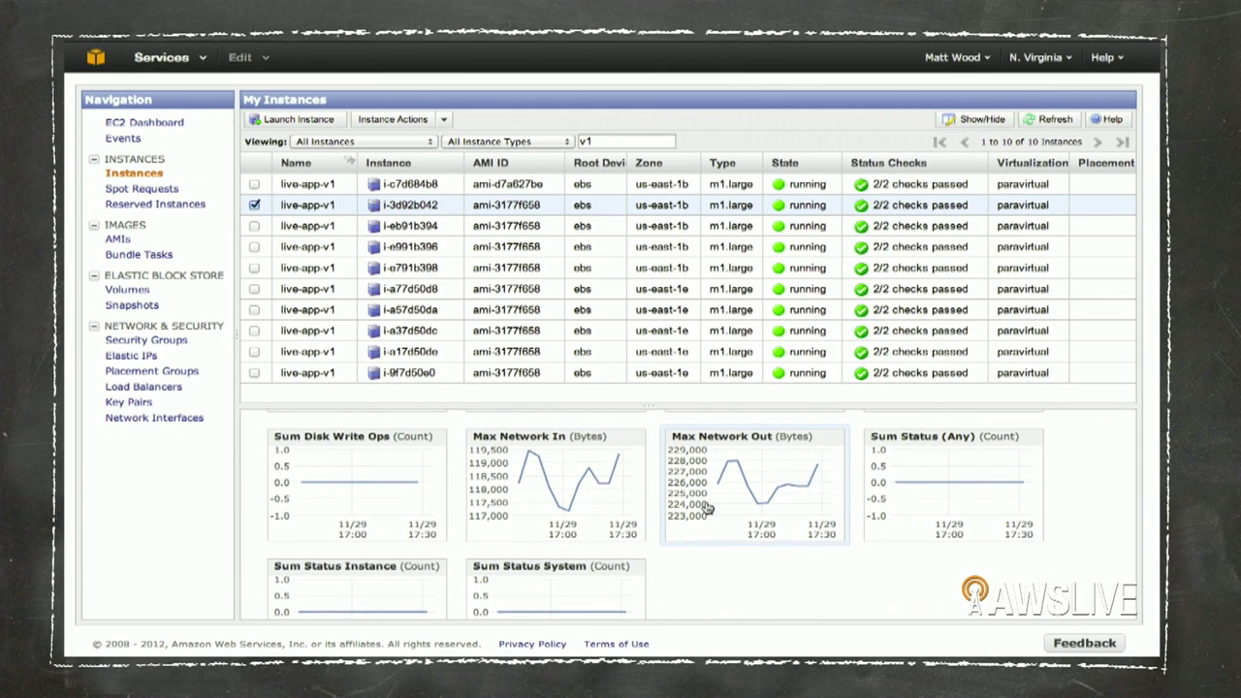
- Switch the selection to instance i-eb91b394 and examine its network monitoring graphs
{"action": "left_click", "coordinate": [254, 204]}
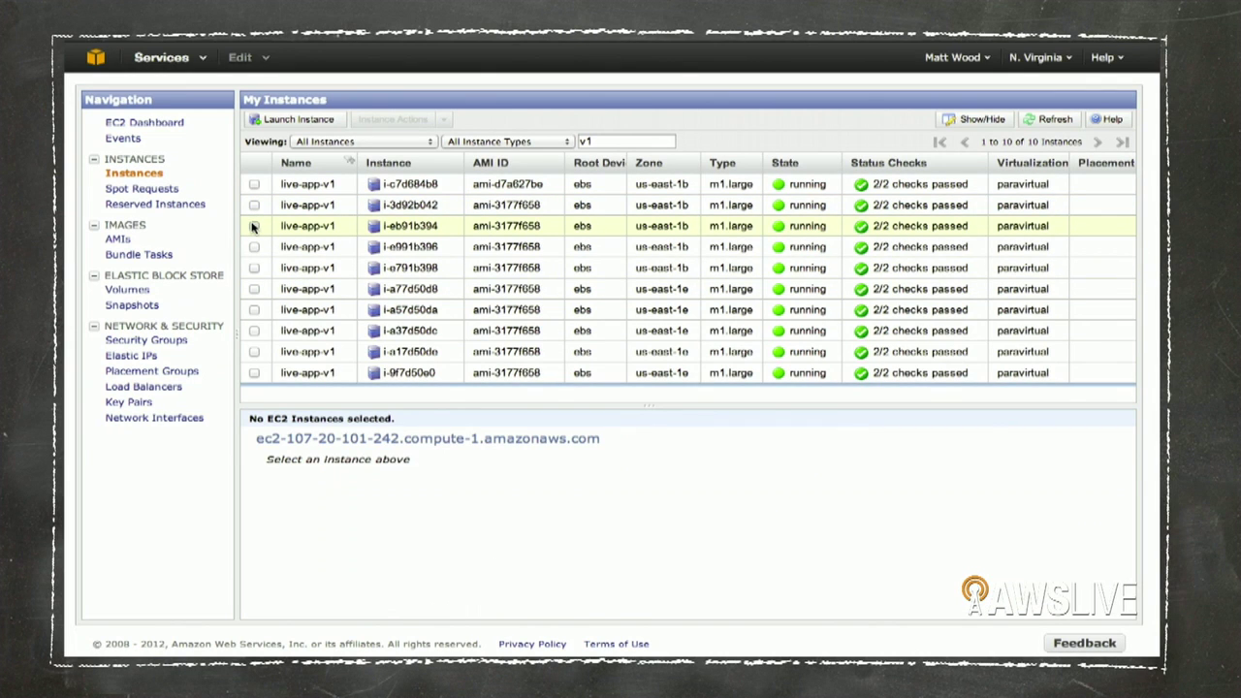
{"action": "left_click", "coordinate": [254, 225]}
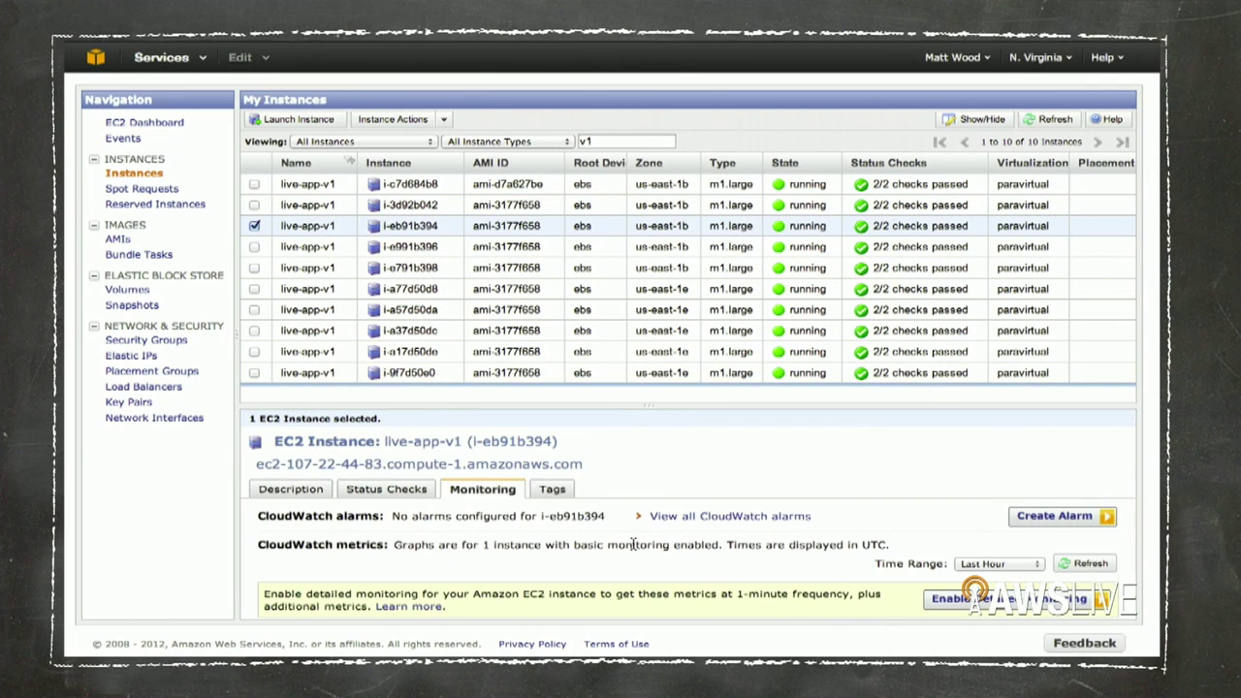
{"action": "scroll", "coordinate": [633, 544], "scroll_direction": "down", "scroll_amount": 5}
{"action": "scroll", "coordinate": [635, 548], "scroll_direction": "up", "scroll_amount": 3}
{"action": "scroll", "coordinate": [635, 551], "scroll_direction": "down", "scroll_amount": 3}
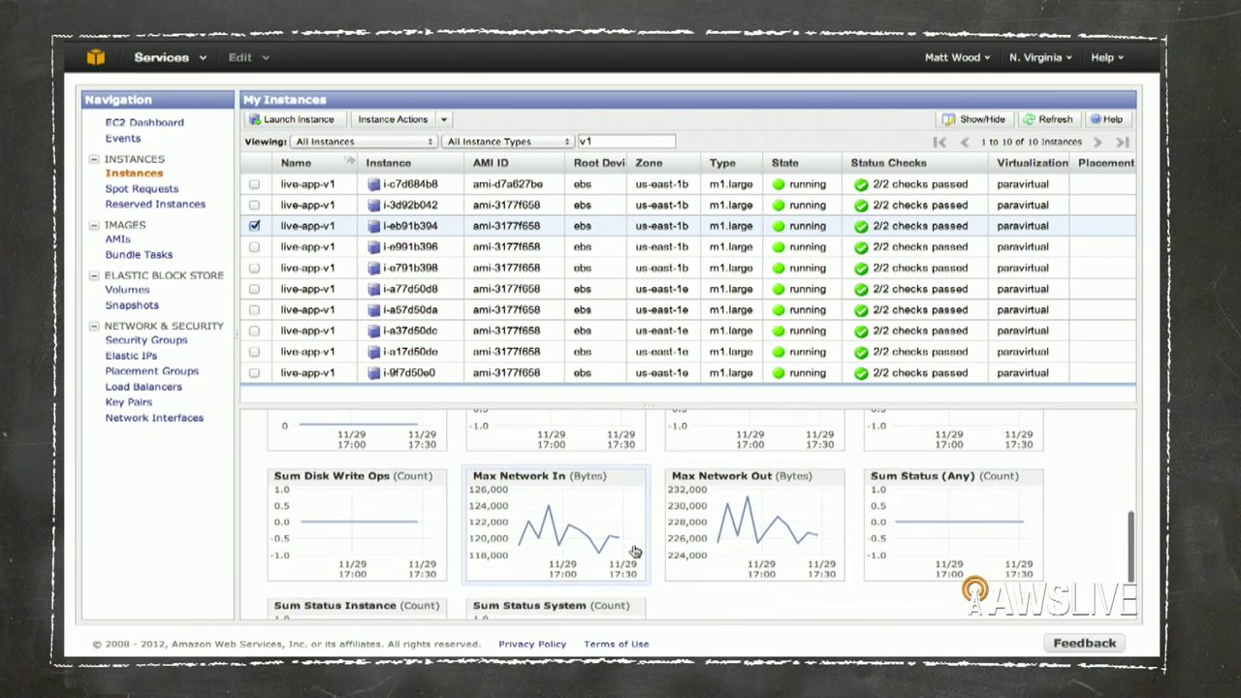
- Switch the selection to instance i-e991b396 and examine its network monitoring graphs
{"action": "left_click", "coordinate": [254, 226]}
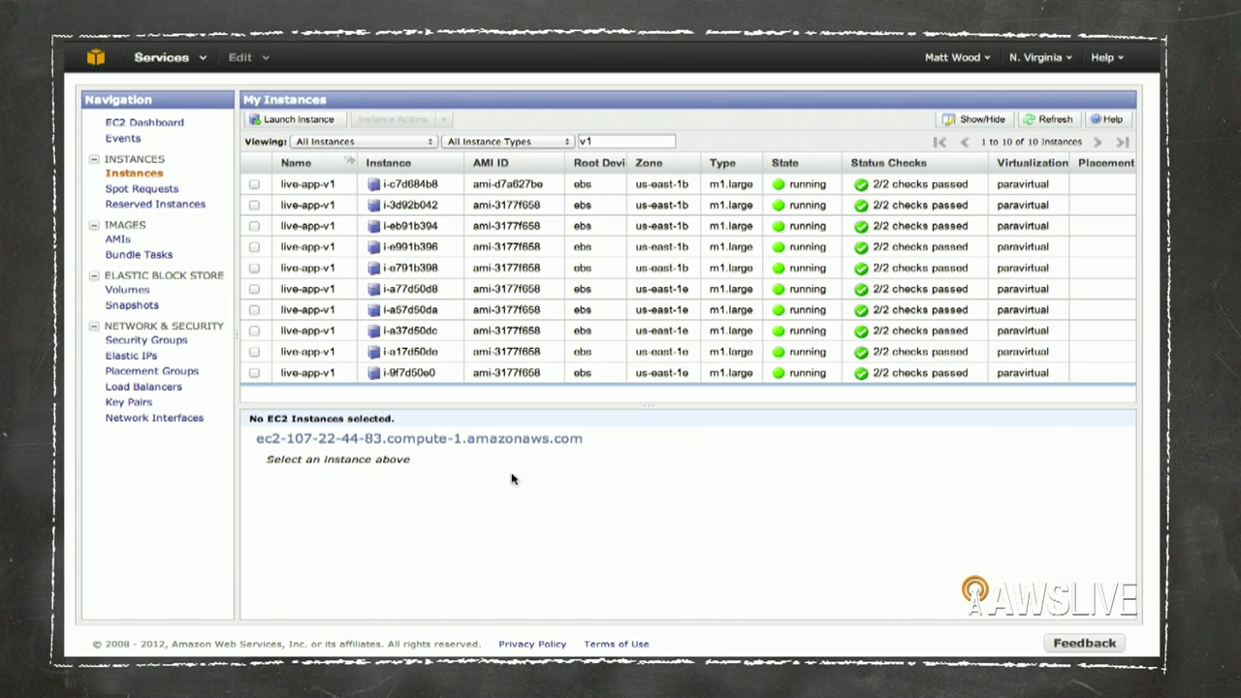
{"action": "left_click", "coordinate": [253, 246]}
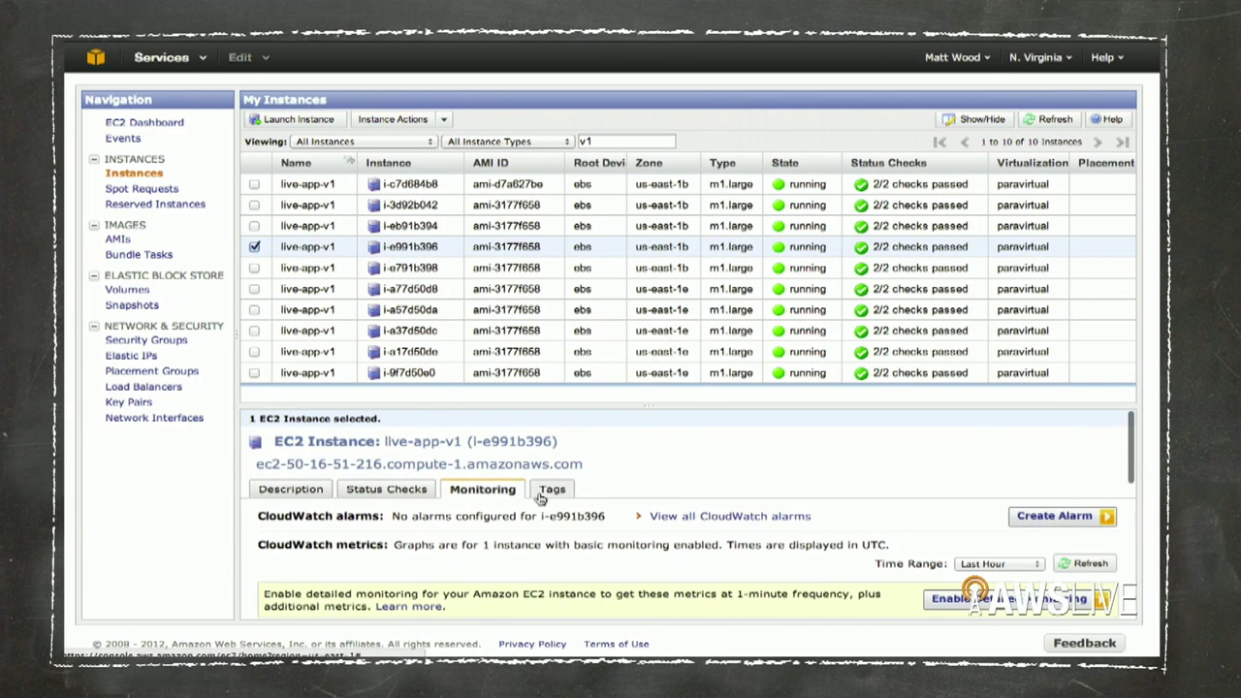
{"action": "scroll", "coordinate": [699, 512], "scroll_direction": "down", "scroll_amount": 8}
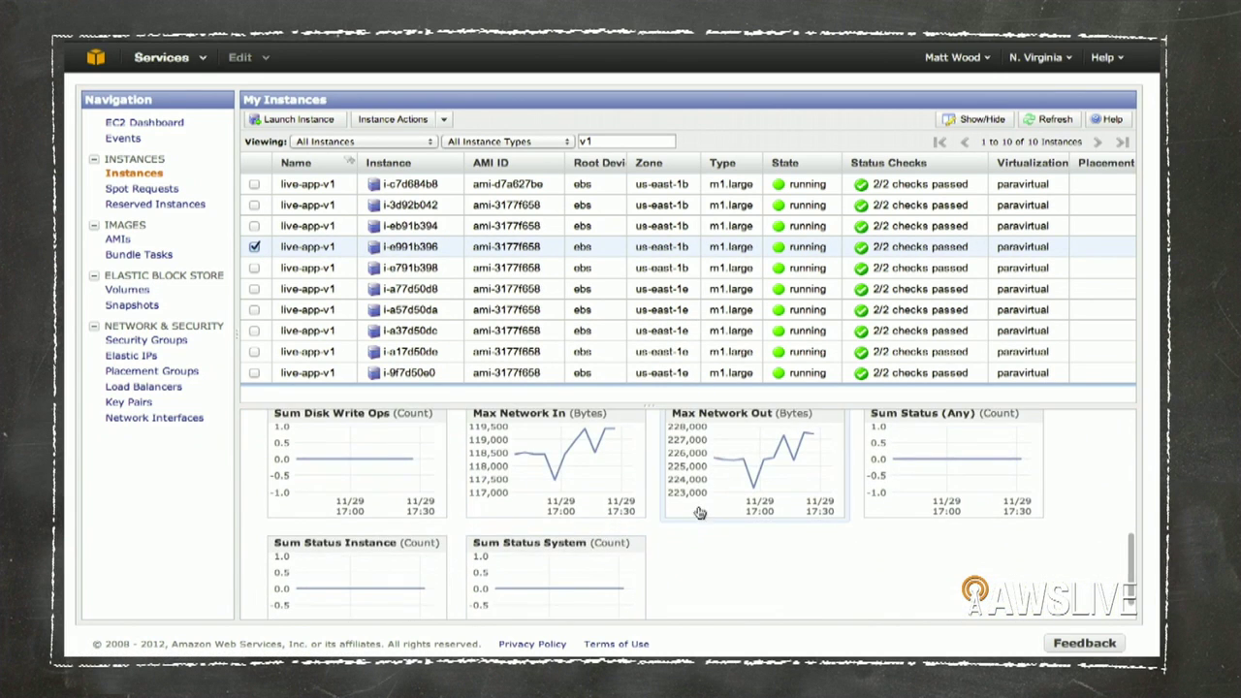
{"action": "scroll", "coordinate": [665, 511], "scroll_direction": "up", "scroll_amount": 2}
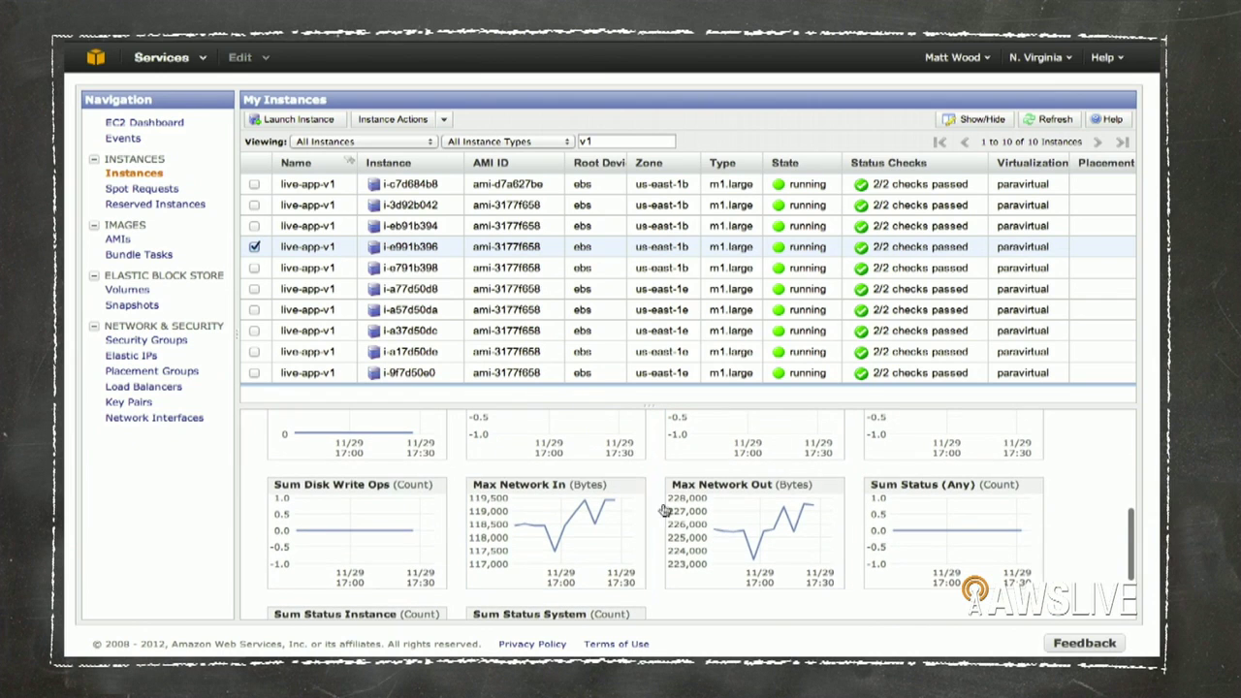
- Deselect instance i-e991b396 and review the instances registered with the "continuous" load balancer
{"action": "left_click", "coordinate": [255, 247]}
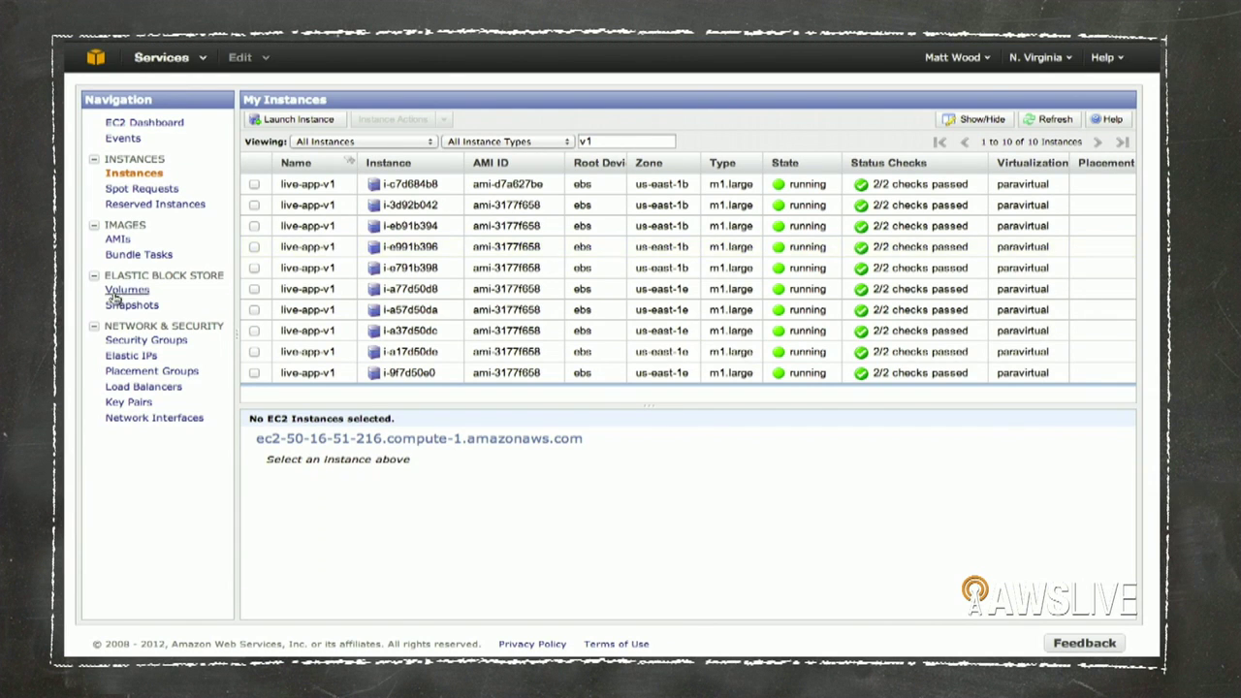
{"action": "left_click", "coordinate": [145, 388]}
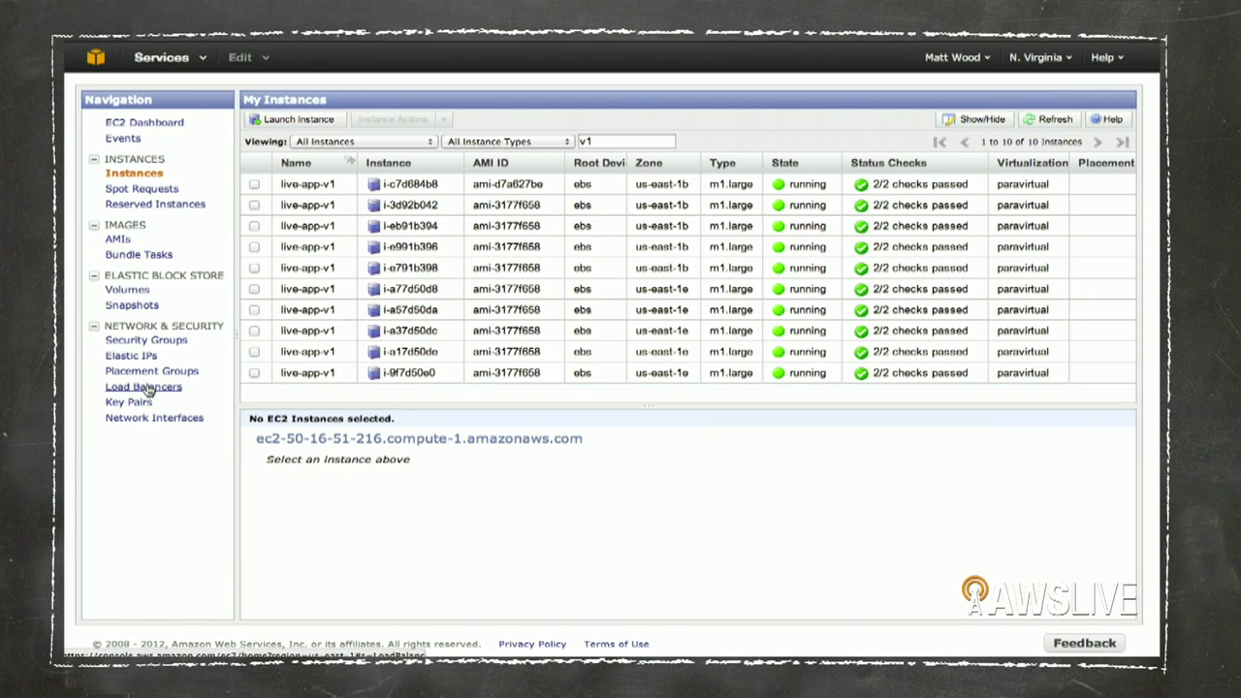
{"action": "left_click", "coordinate": [356, 366]}
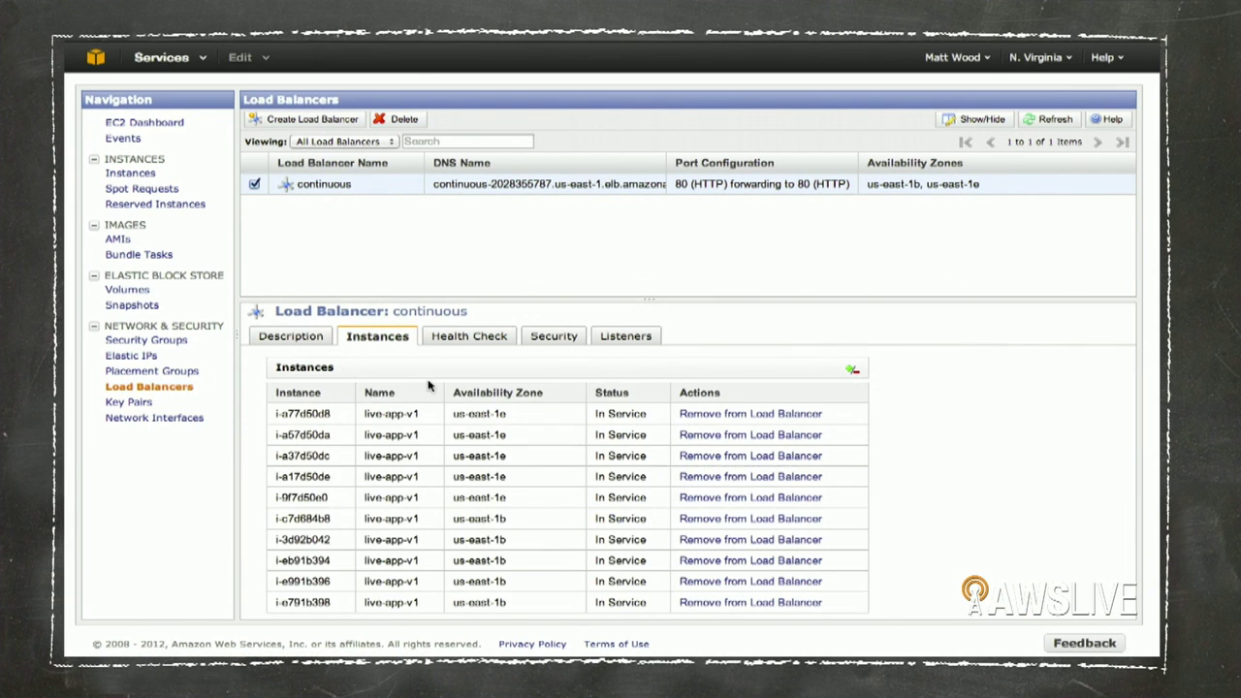
- Filter the EC2 instances list by "v2"
{"action": "left_click", "coordinate": [138, 173]}
{"action": "left_click", "coordinate": [590, 143]}
{"action": "type", "text": "2"}
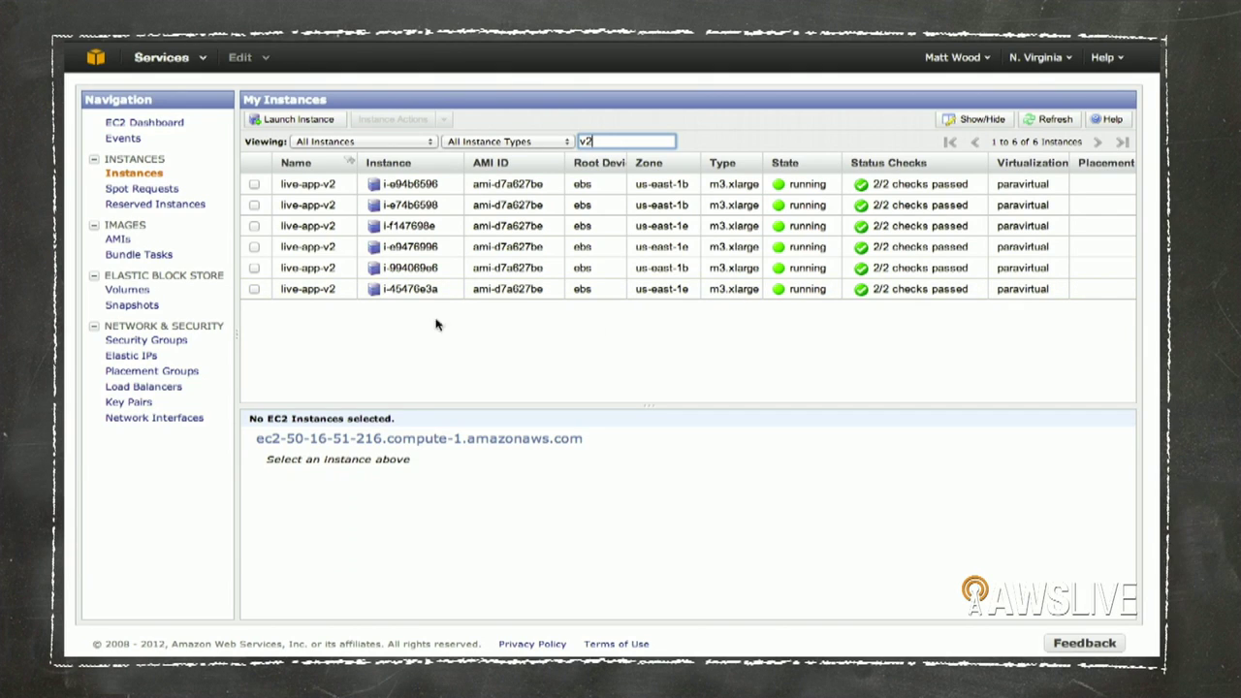
- Add live-app-v2 instances i-e74b6598 and i-f147698e to the "continuous" load balancer and save the change
{"action": "left_click", "coordinate": [176, 388]}
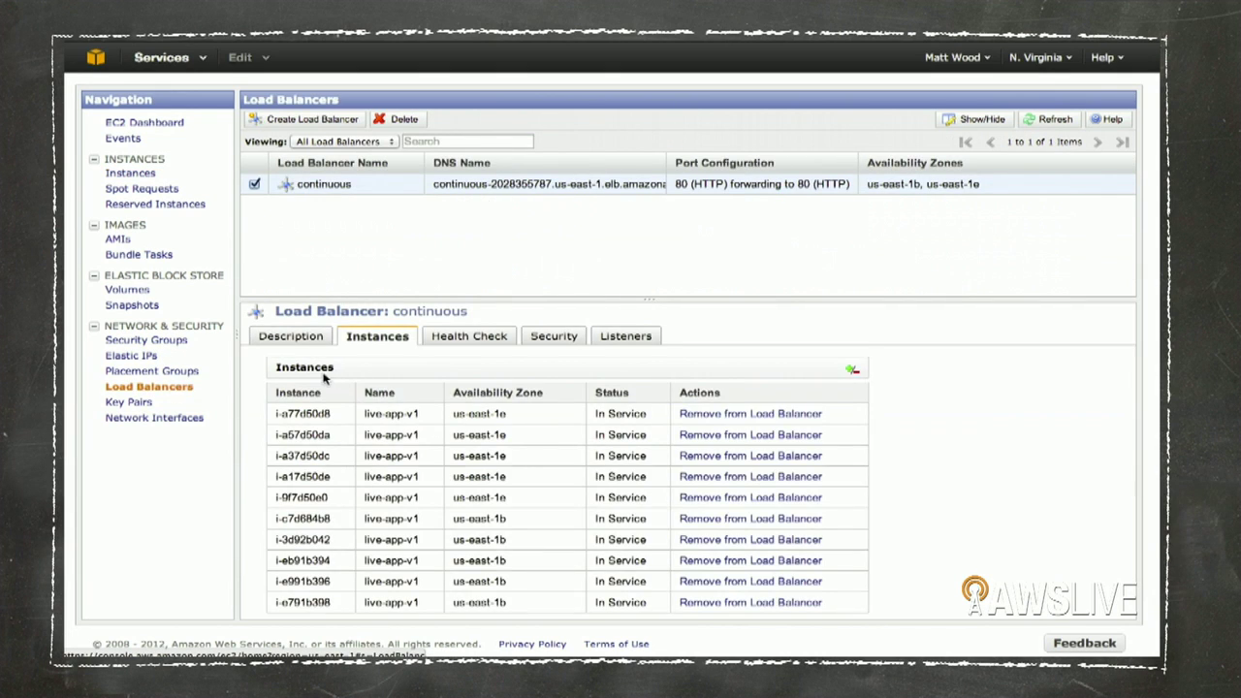
{"action": "left_click", "coordinate": [851, 374]}
{"action": "scroll", "coordinate": [441, 327], "scroll_direction": "down", "scroll_amount": 8}
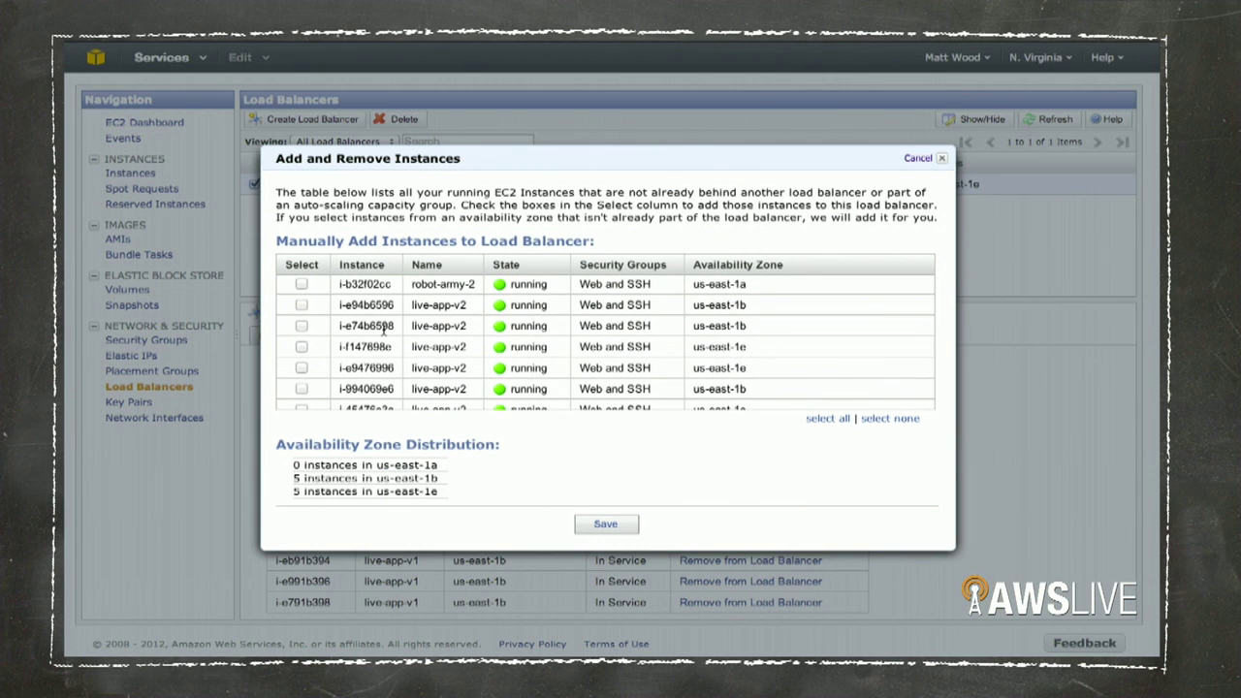
{"action": "scroll", "coordinate": [384, 335], "scroll_direction": "down", "scroll_amount": 1}
{"action": "left_click", "coordinate": [301, 315]}
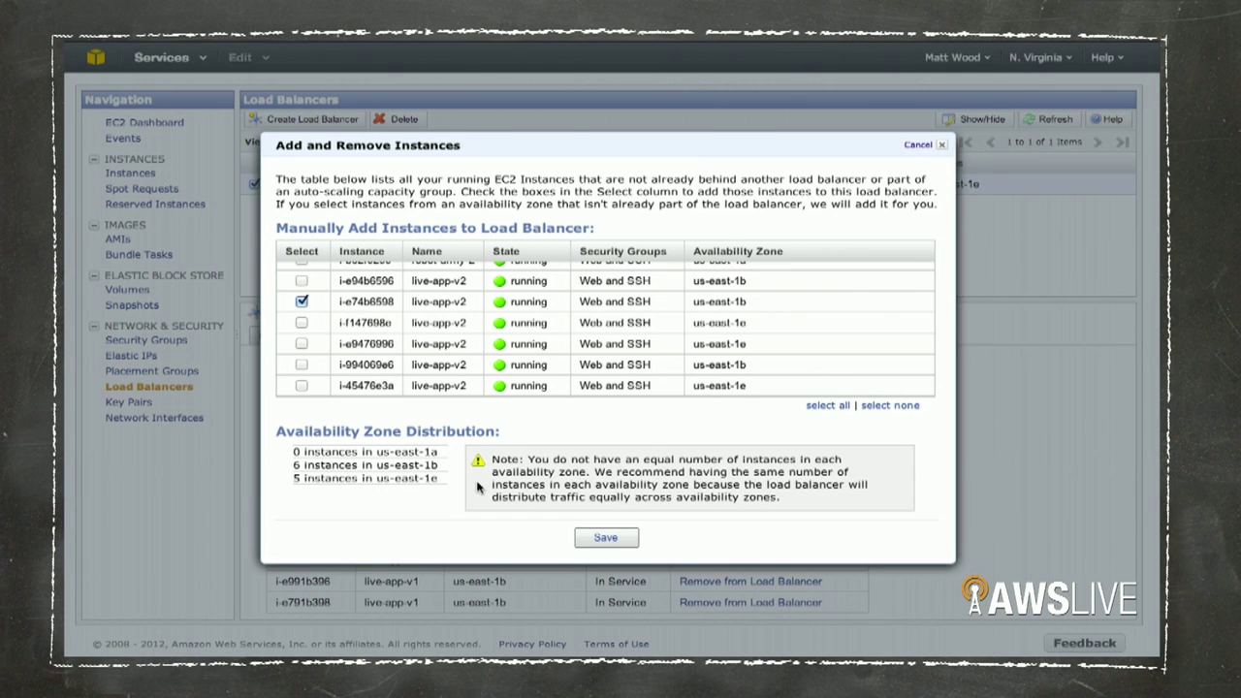
{"action": "left_click", "coordinate": [301, 323]}
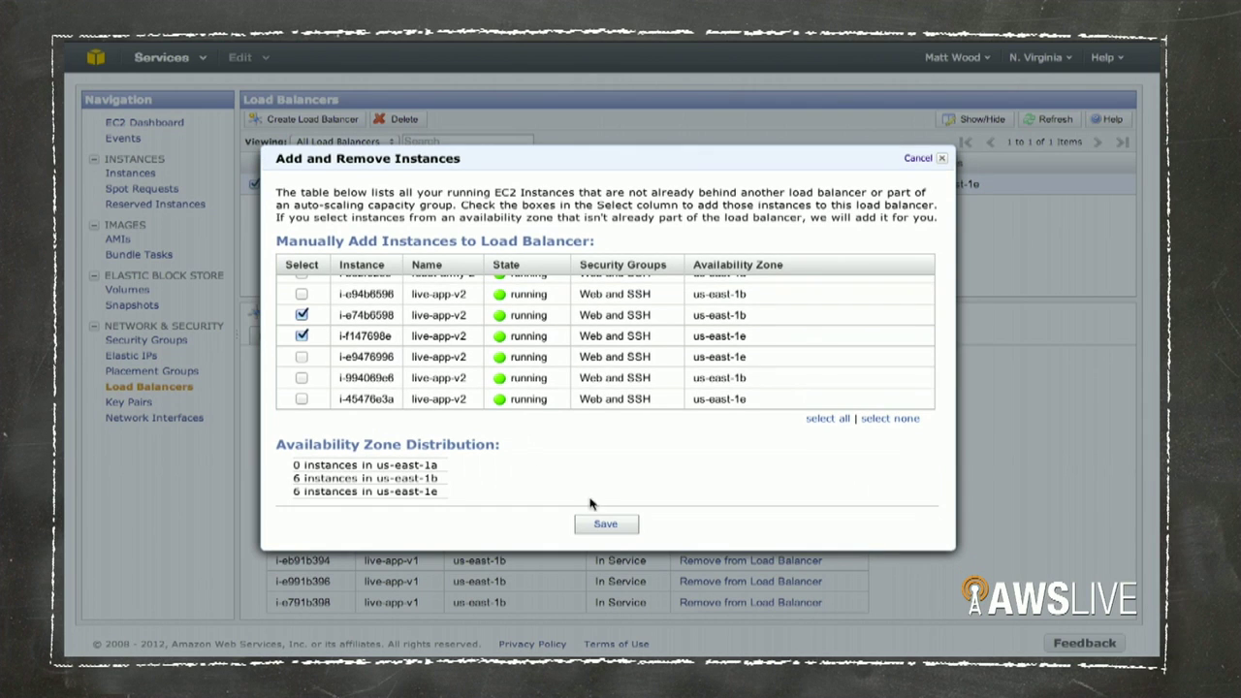
{"action": "left_click", "coordinate": [605, 525]}
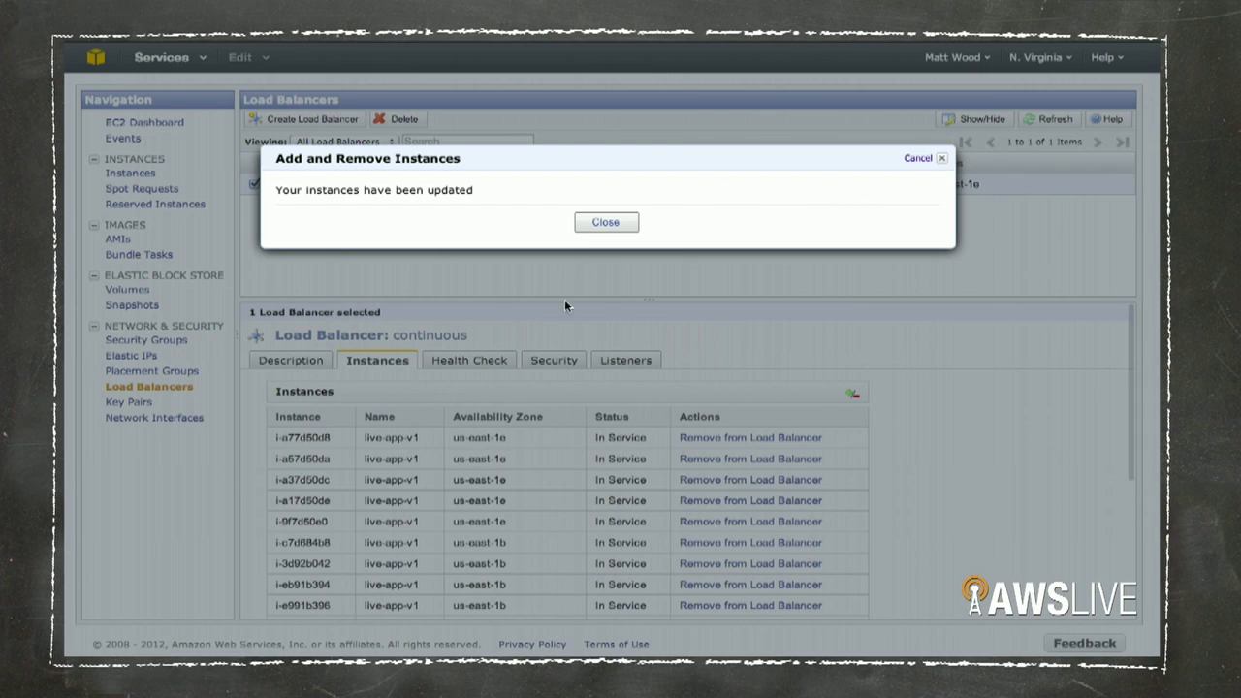
{"action": "left_click", "coordinate": [601, 223]}
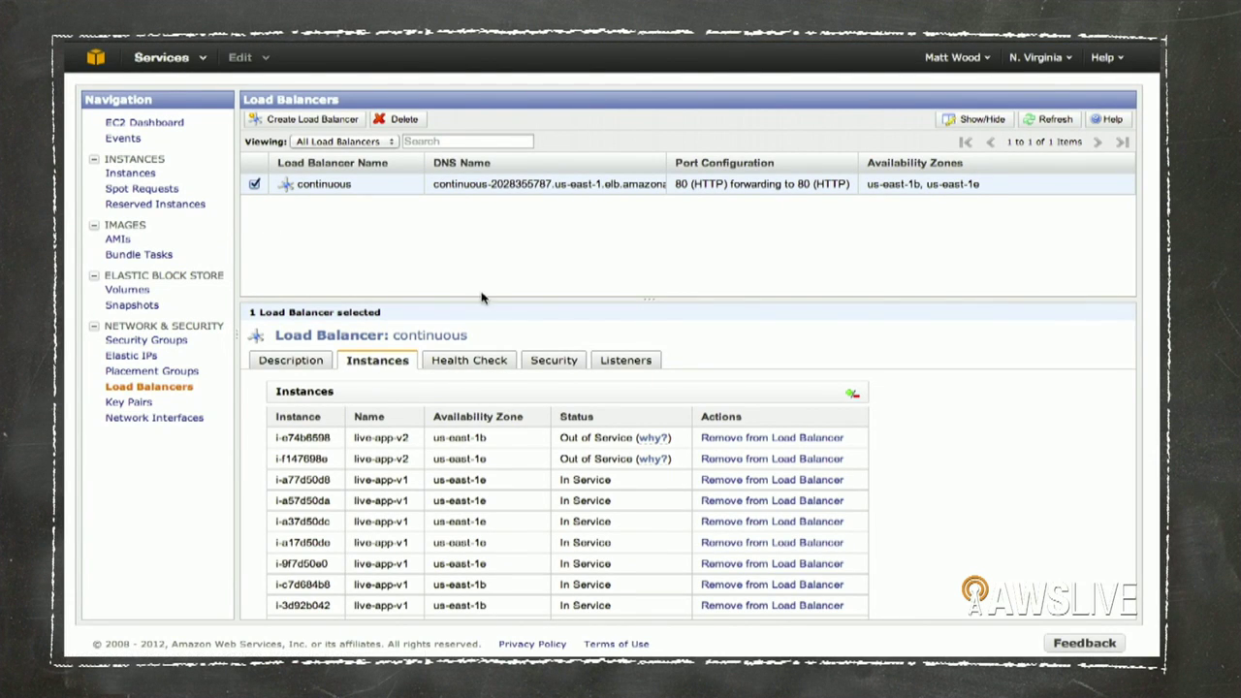
- Add the remaining live-app-v2 instances i-e94b6596, i-e9476996, i-994069e6 and i-45476e3a to the "continuous" load balancer and save
{"action": "left_click", "coordinate": [852, 393]}
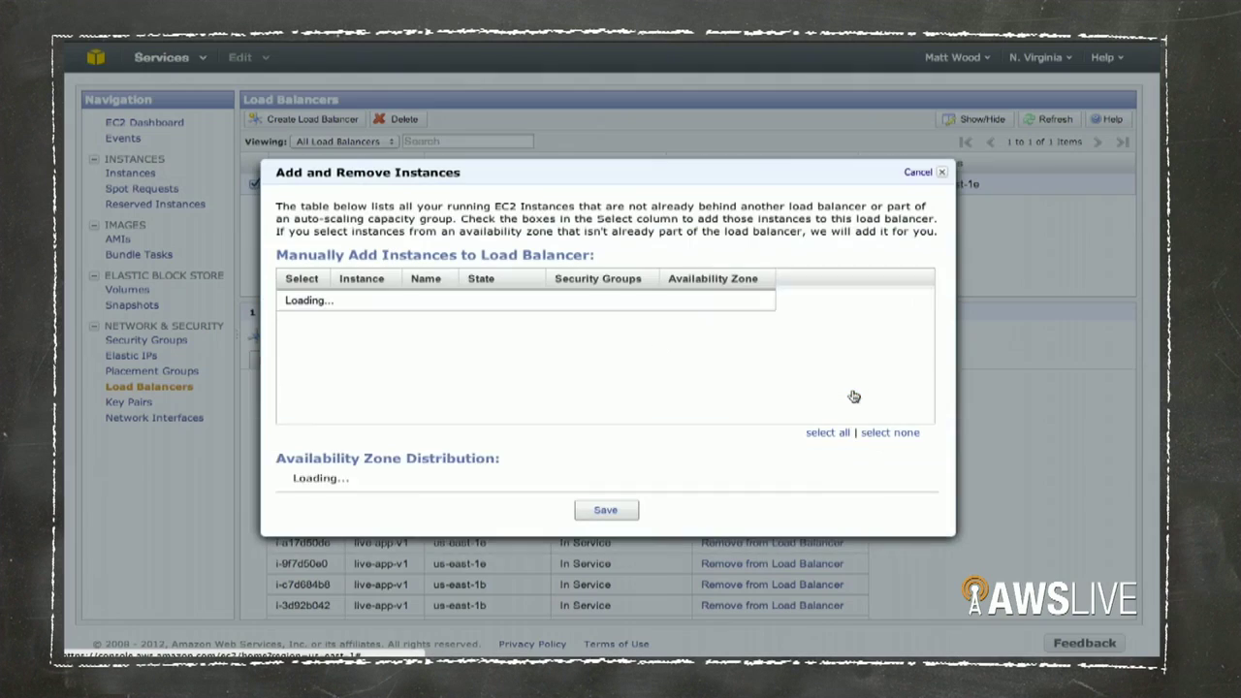
{"action": "scroll", "coordinate": [461, 332], "scroll_direction": "down", "scroll_amount": 5}
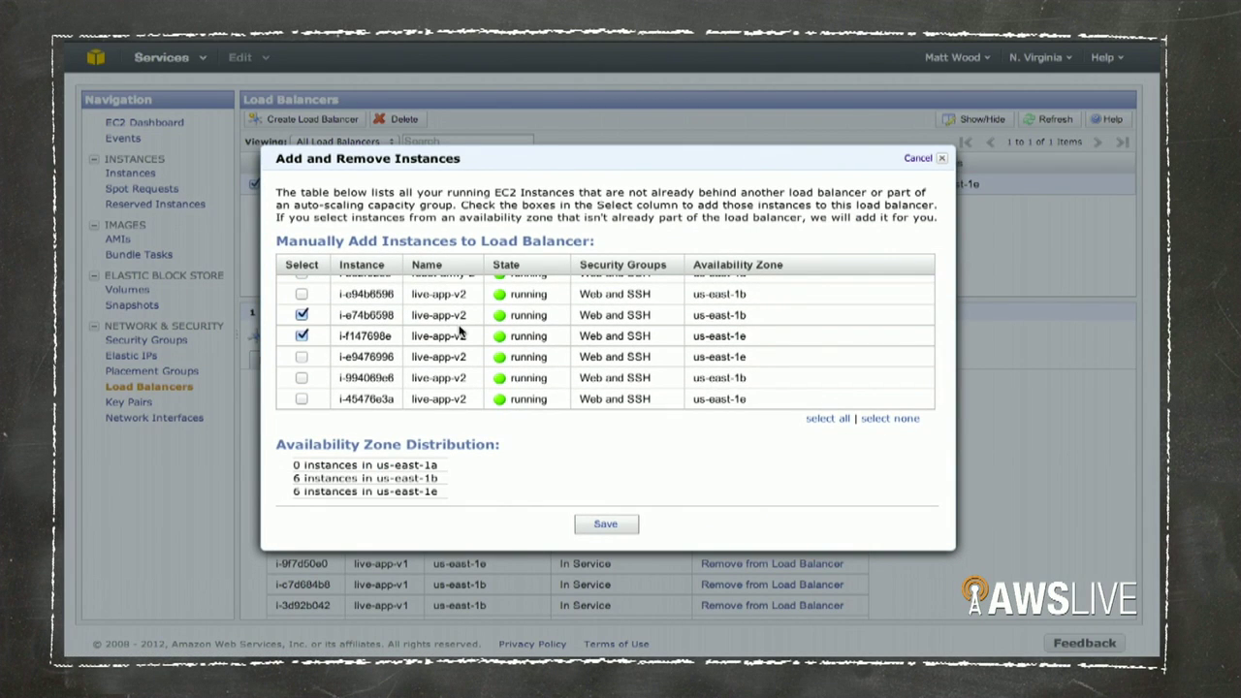
{"action": "left_click", "coordinate": [301, 357]}
{"action": "left_click", "coordinate": [301, 365]}
{"action": "left_click", "coordinate": [301, 397]}
{"action": "left_click", "coordinate": [302, 281]}
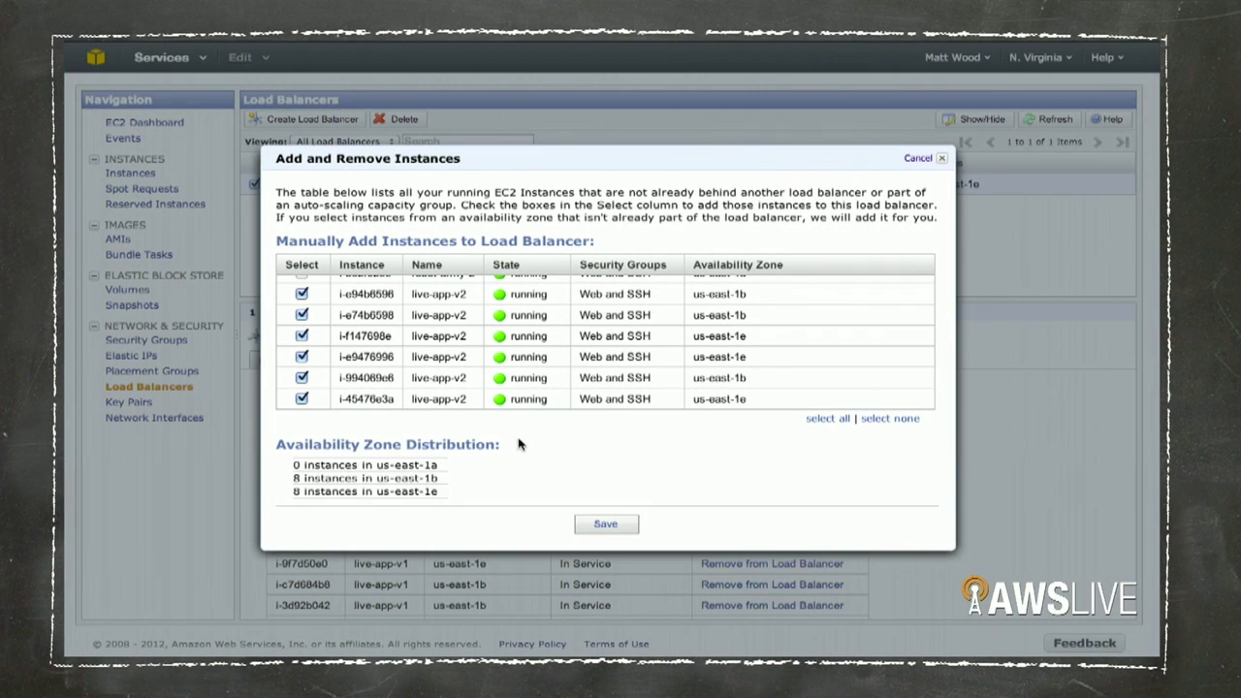
{"action": "key", "text": "Return"}
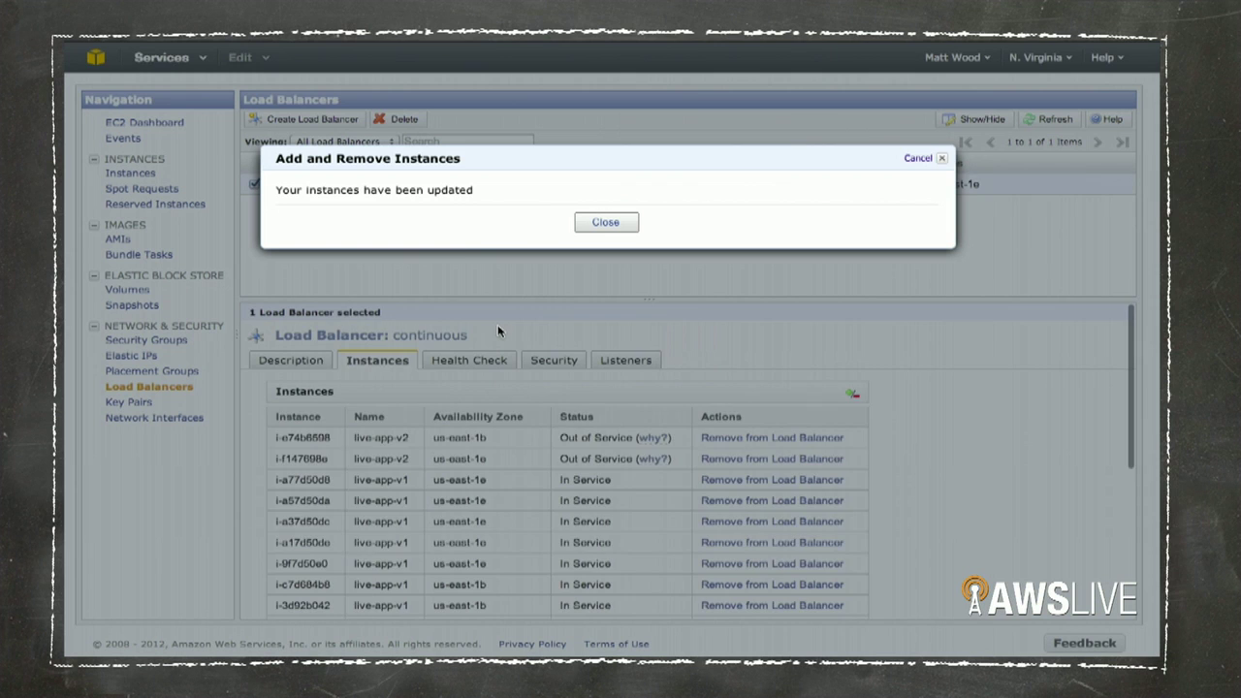
{"action": "left_click", "coordinate": [597, 225]}
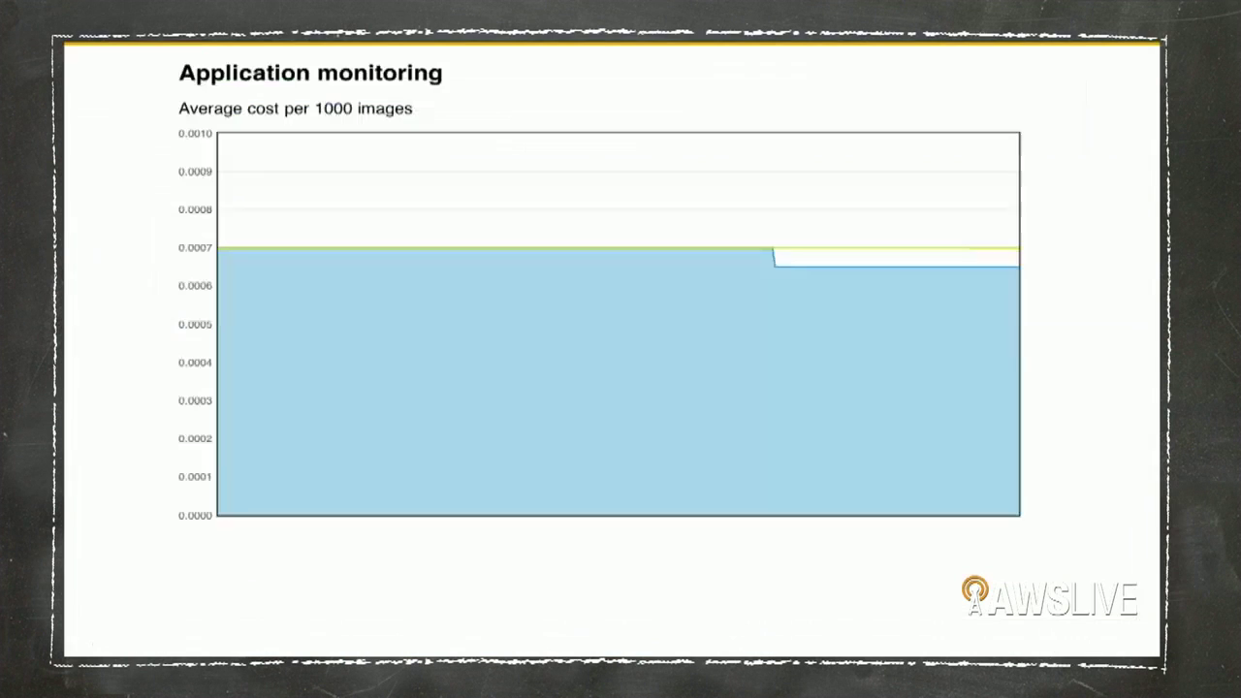